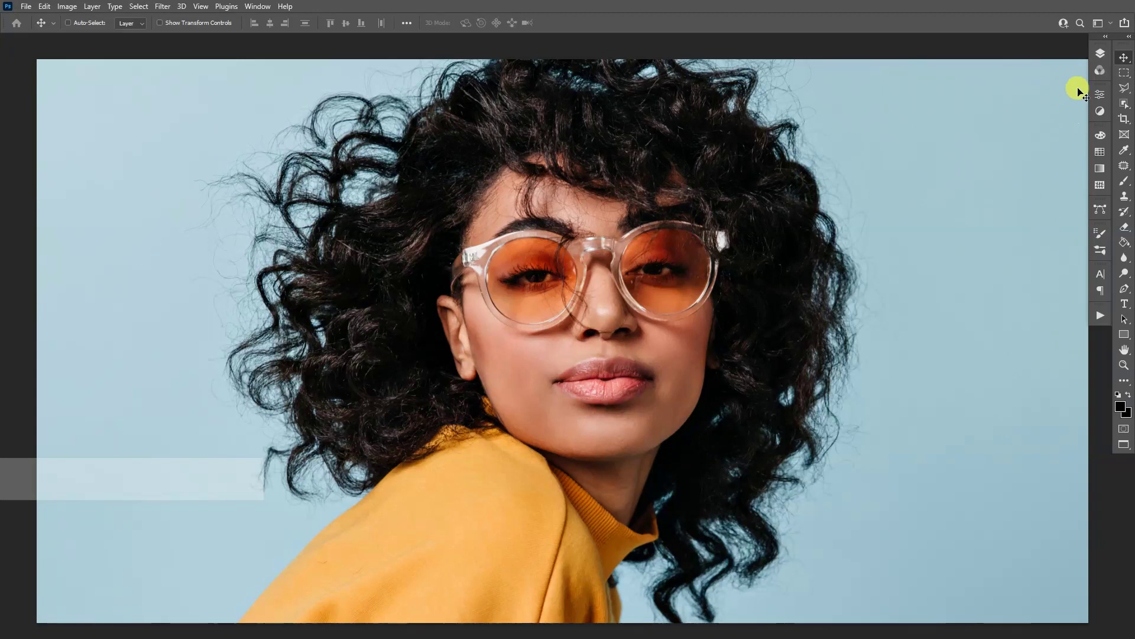
- Add a new empty layer and select the portrait's right half with the Rectangular Marquee
left_click(1100, 54)
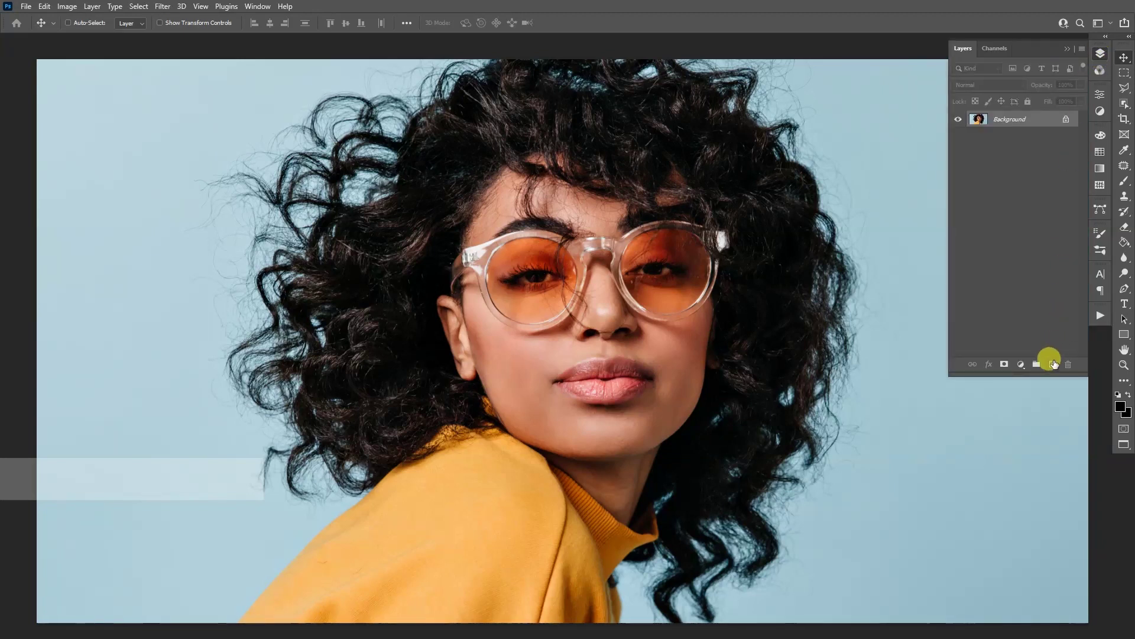
left_click(1053, 364)
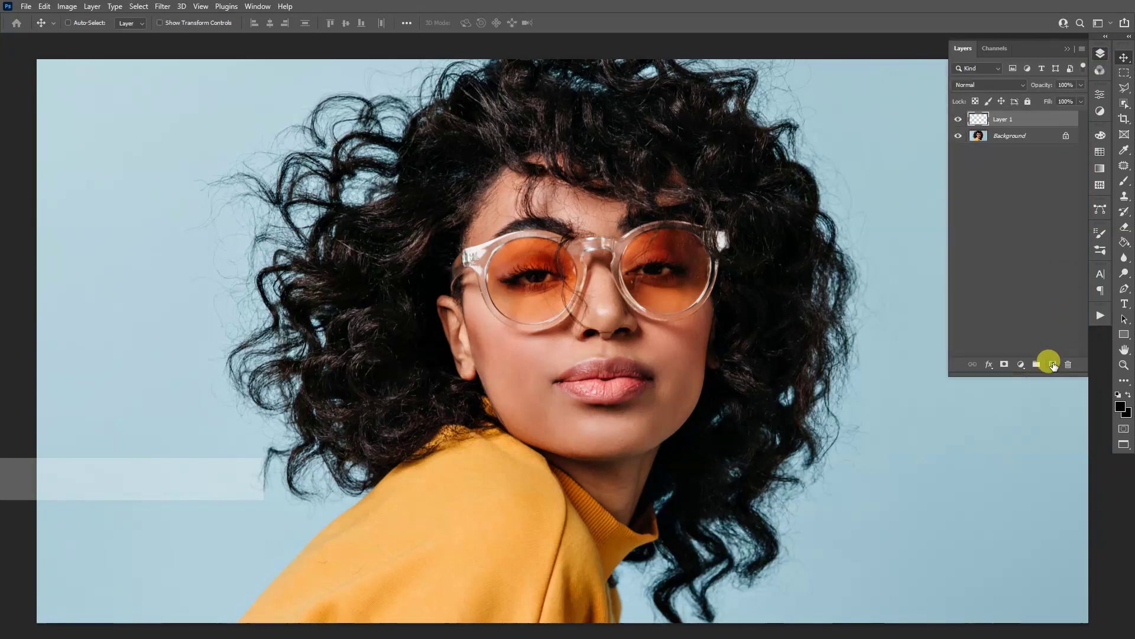
double_click(1069, 48)
scroll(892, 208, "down", 1)
key("space")
left_click_drag(805, 275, 769, 272)
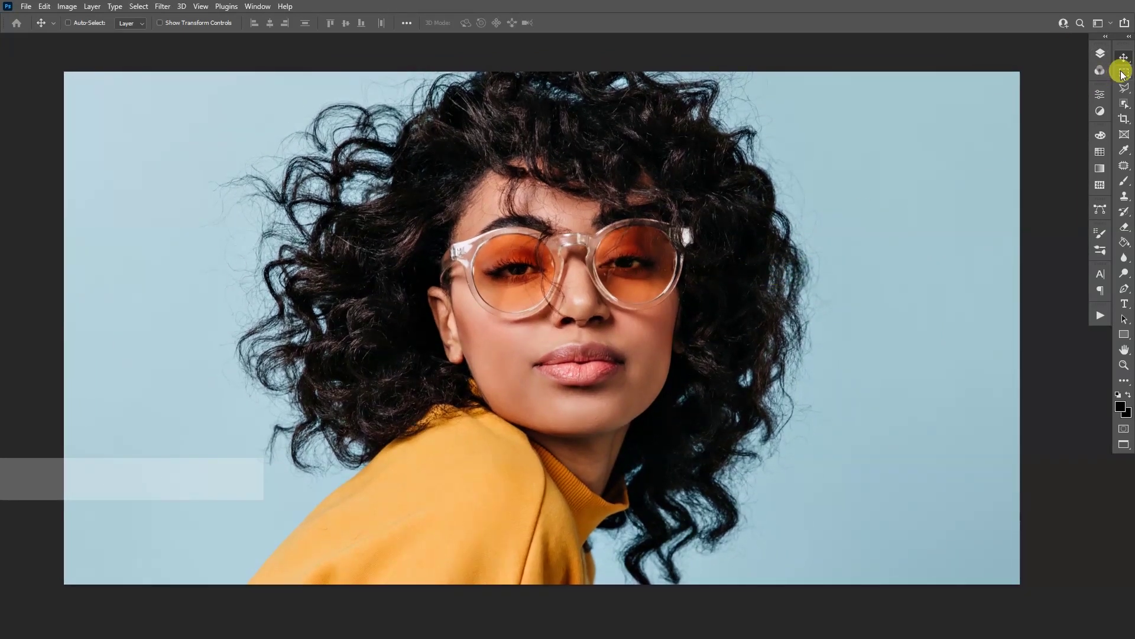
left_click(1124, 72)
left_click_drag(1051, 52, 579, 592)
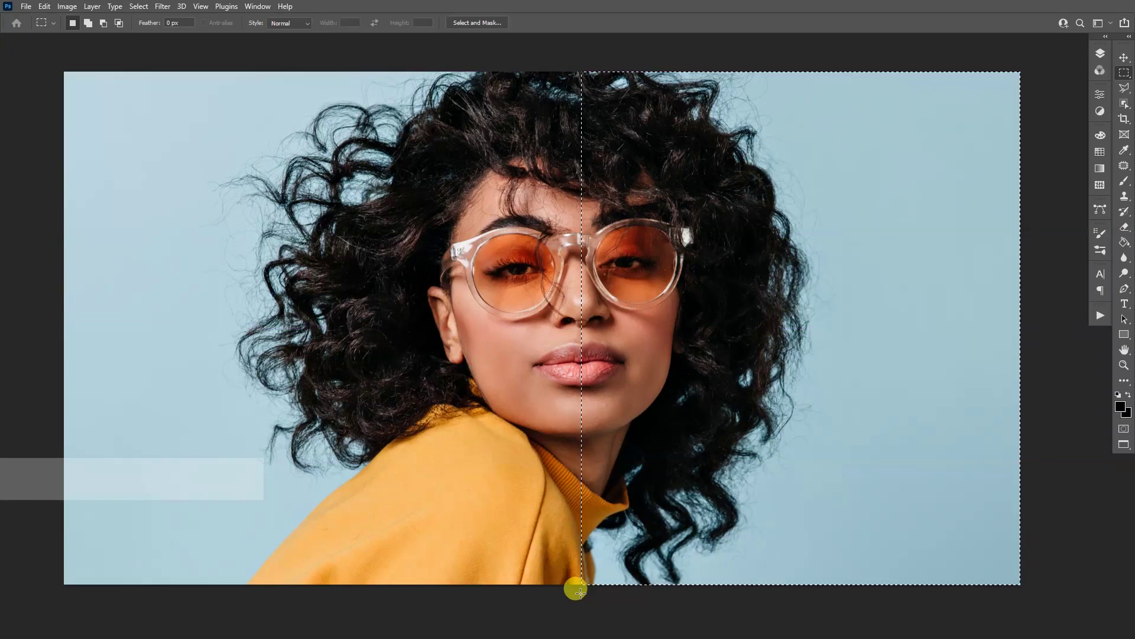
- Sample the light blue backdrop with the Eyedropper and Paint Bucket fill the selection
key("i")
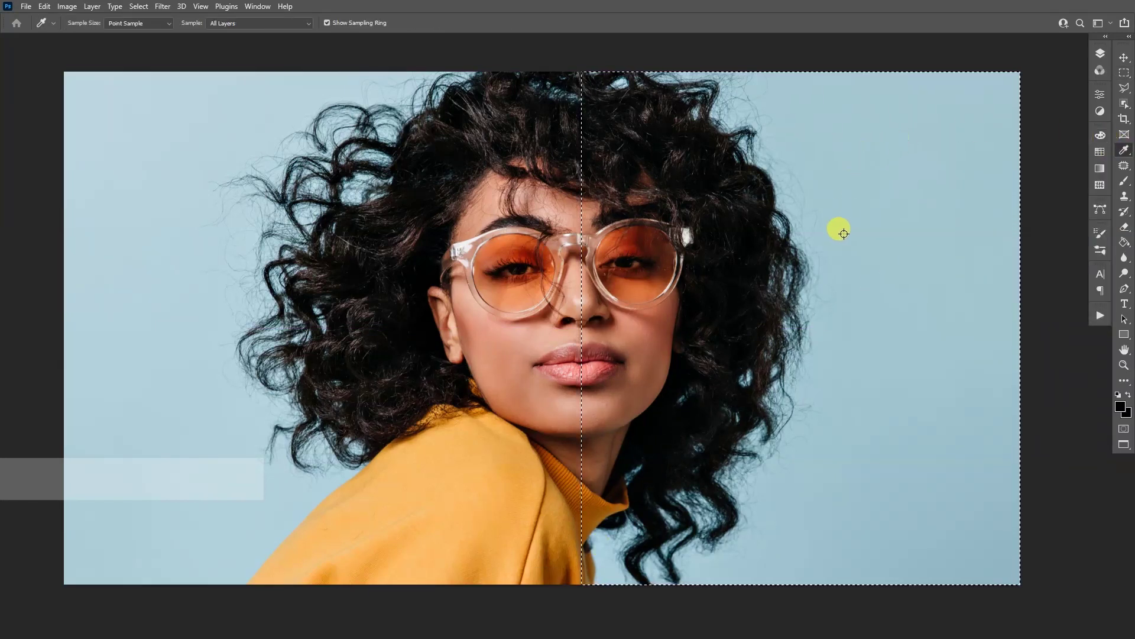
left_click_drag(837, 343, 836, 402)
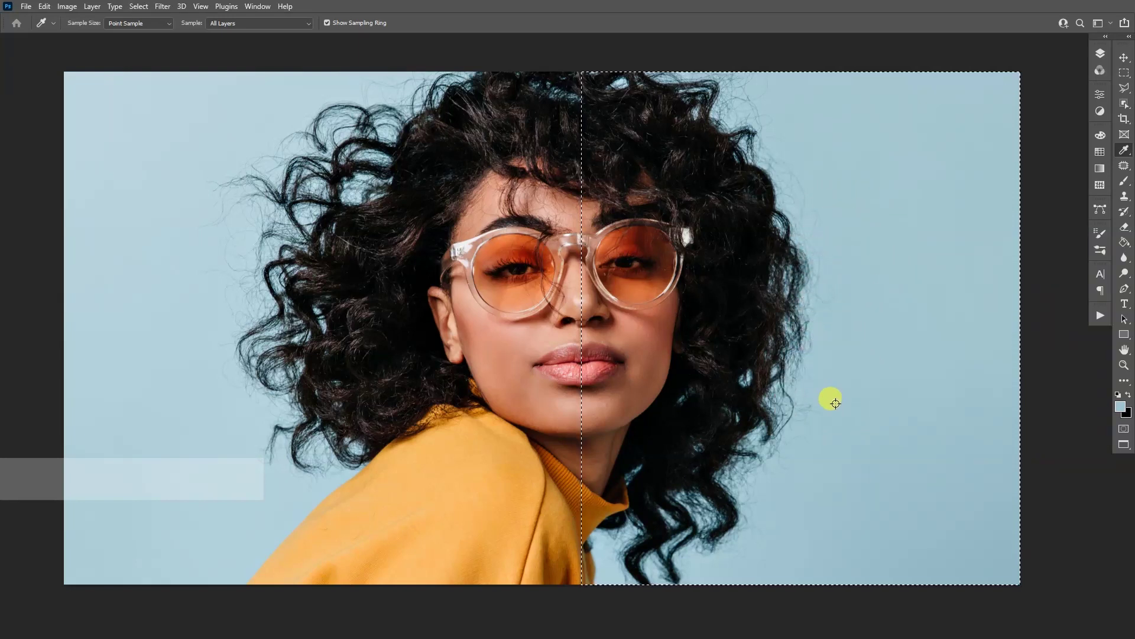
left_click(1125, 243)
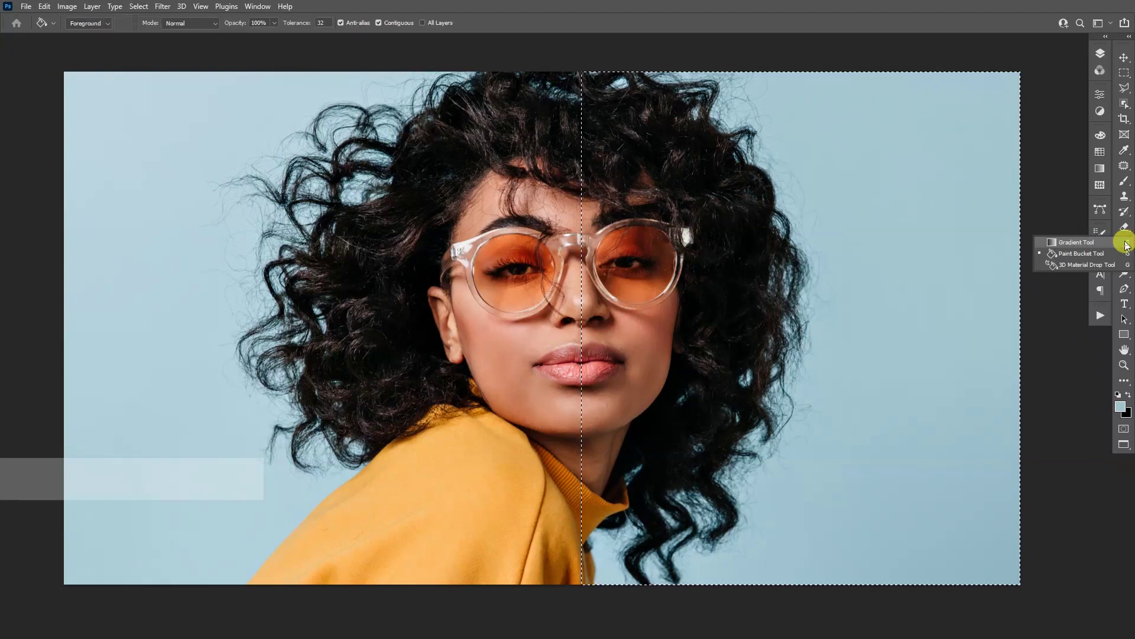
left_click(1085, 255)
left_click(817, 277)
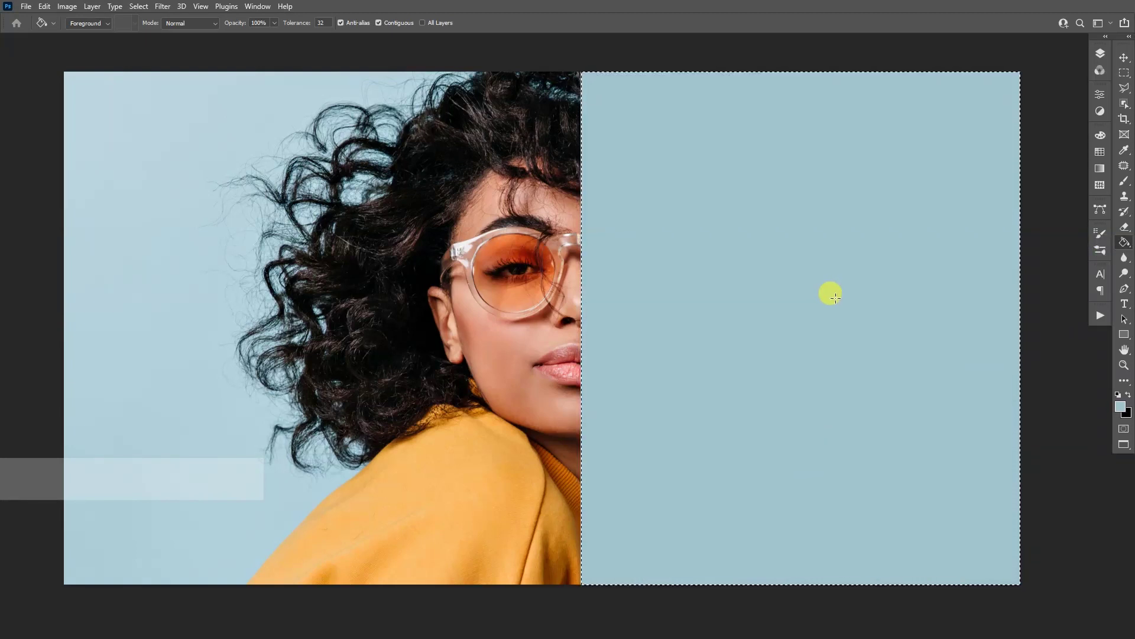
- Deselect, then start a large black text box on the blue half
key("ctrl+d")
key("v")
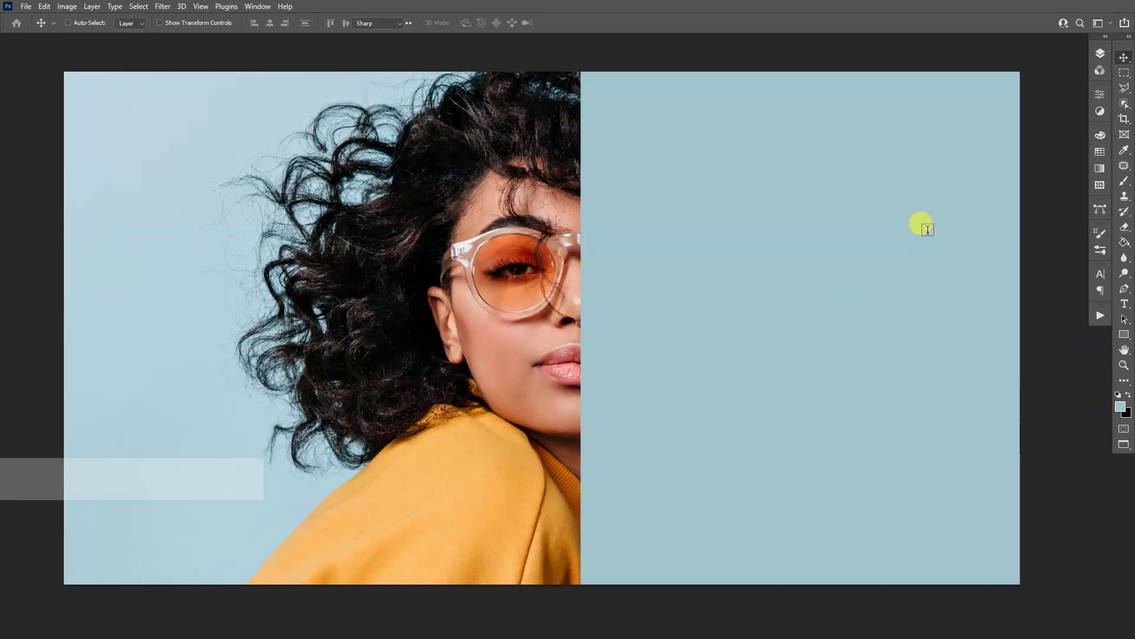
key("t")
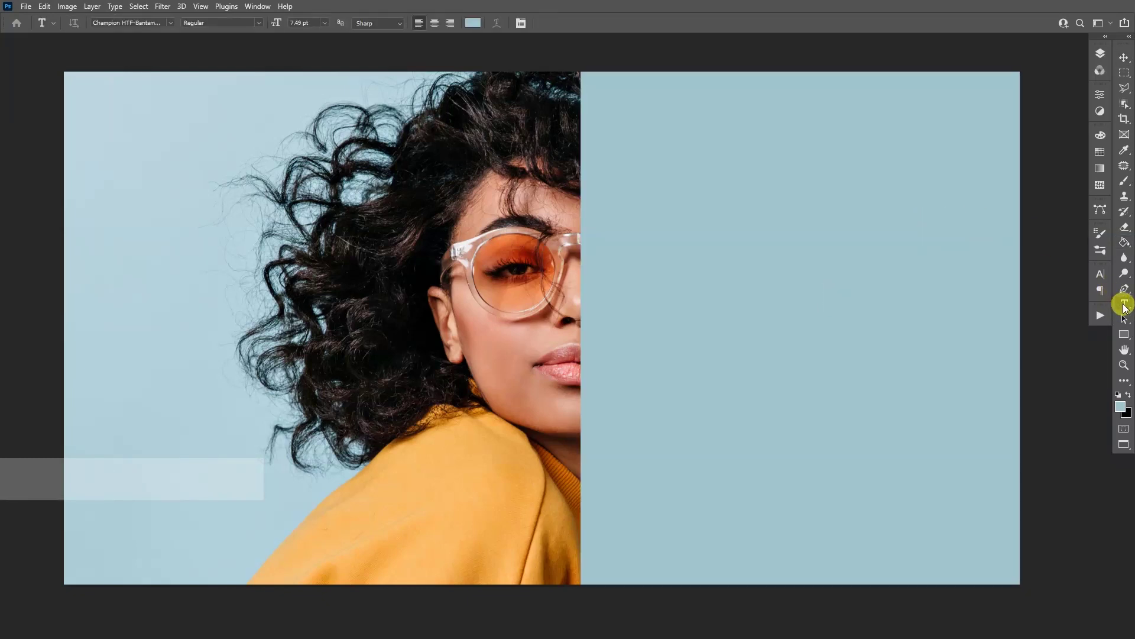
left_click(681, 252)
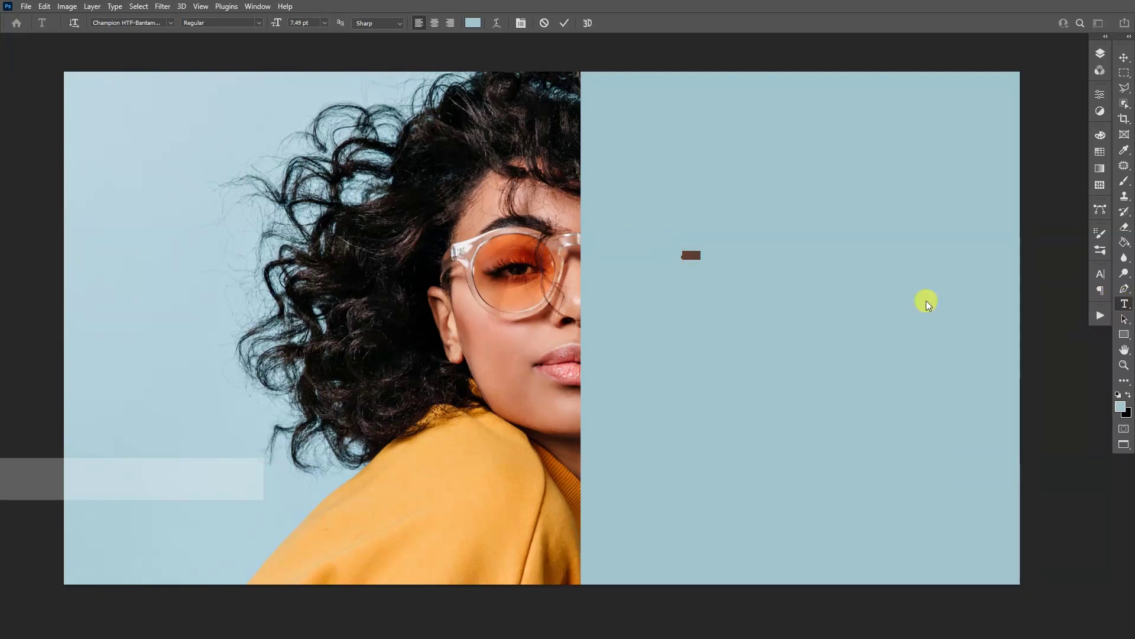
left_click(472, 24)
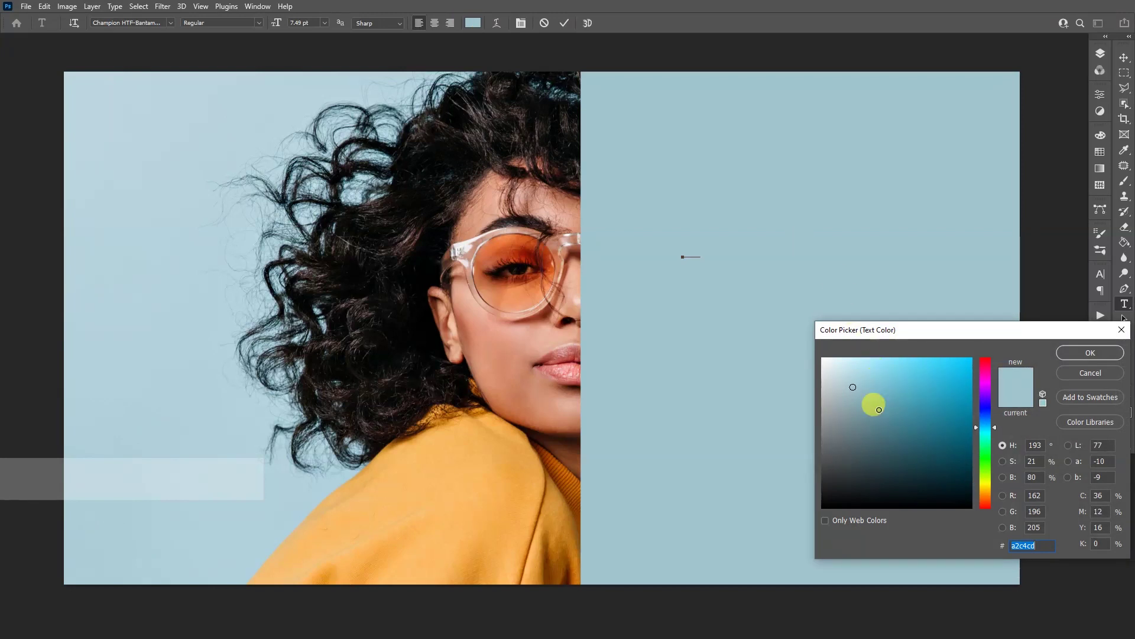
left_click_drag(875, 390, 807, 513)
left_click(1091, 353)
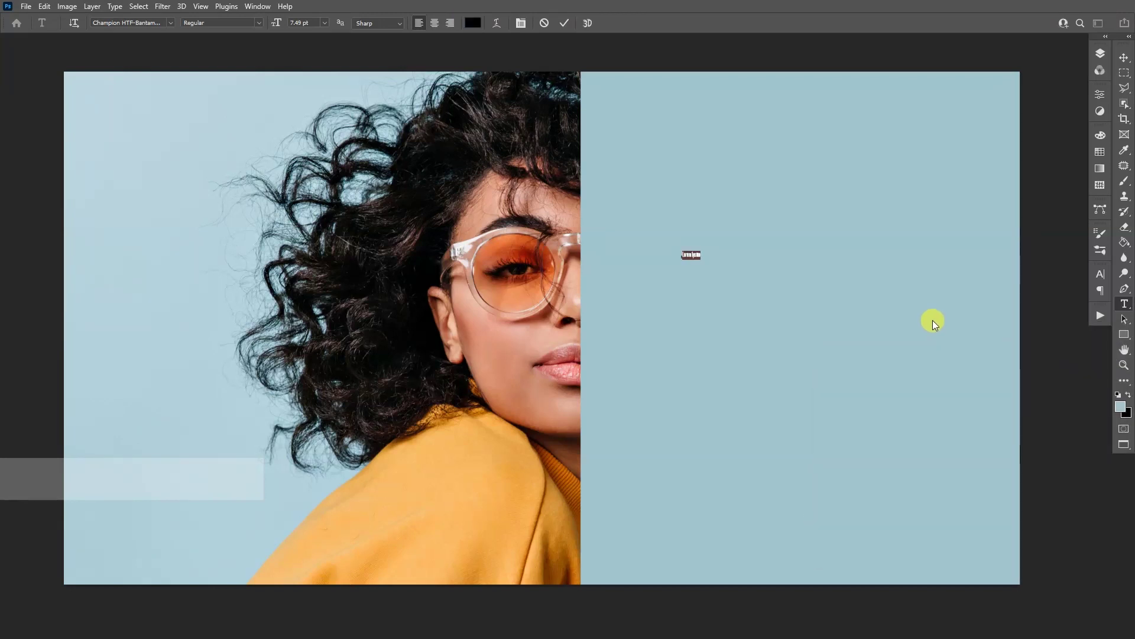
key("ctrl")
left_click_drag(702, 253, 963, 166)
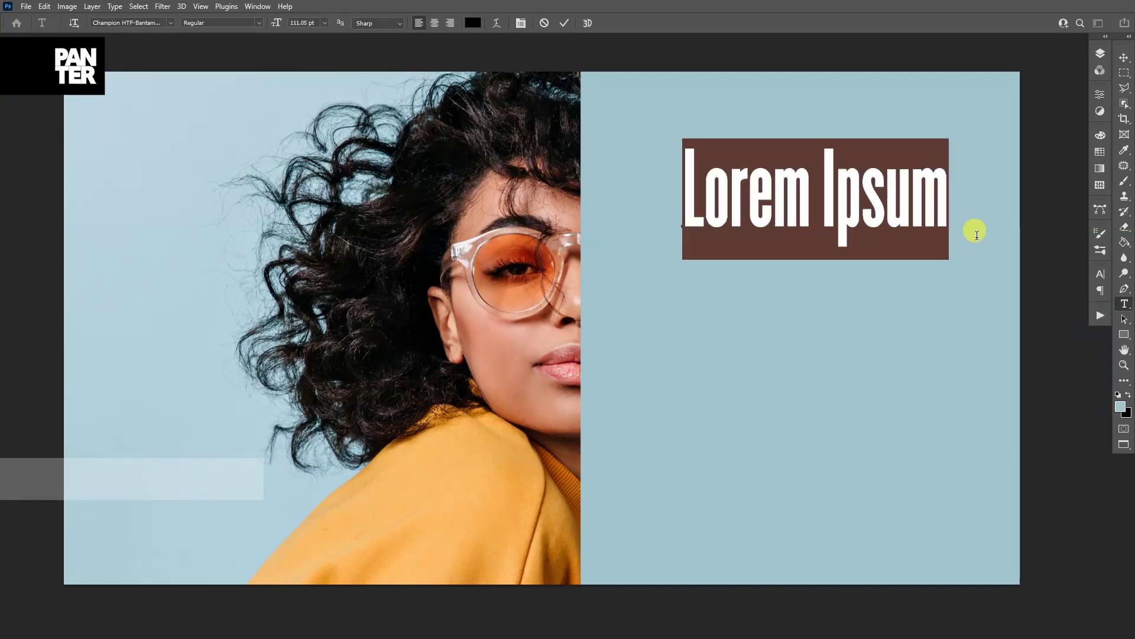
- Set the font to Champion HTF-Bantamweight and type GOOD, VIBES, ONLY on three lines
left_click(1102, 271)
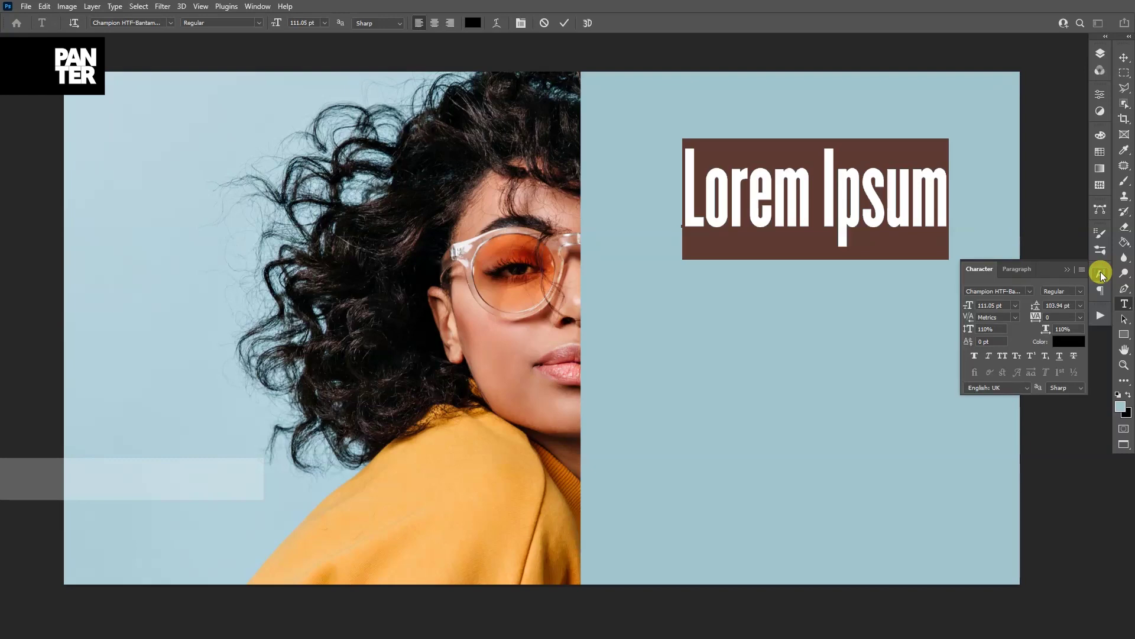
left_click(998, 286)
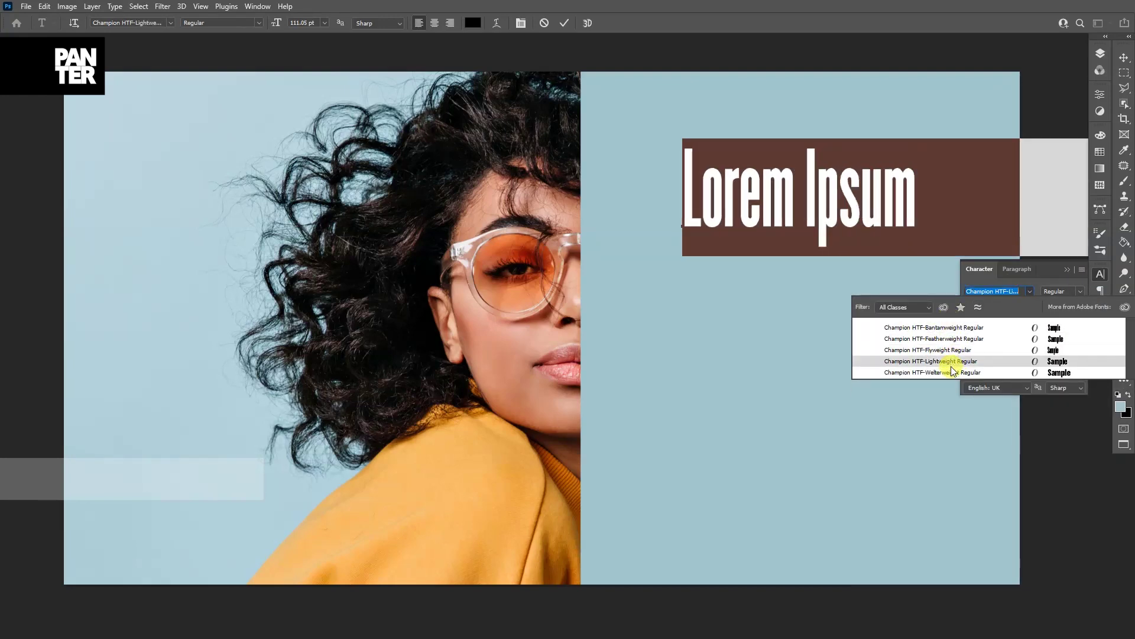
left_click(959, 328)
type("GOOD")
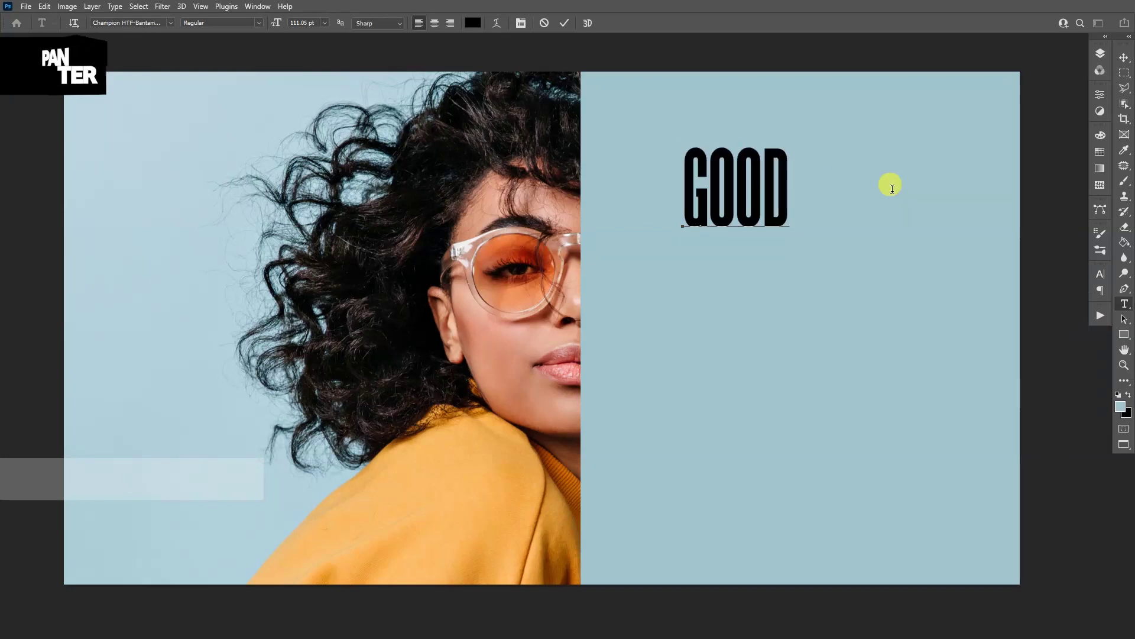
key("Return")
type("VIBES")
key("Return")
type("ONLY")
key("Escape")
- Zoom in and reduce the text's line spacing in the Character settings
key("v")
key("ctrl+plus")
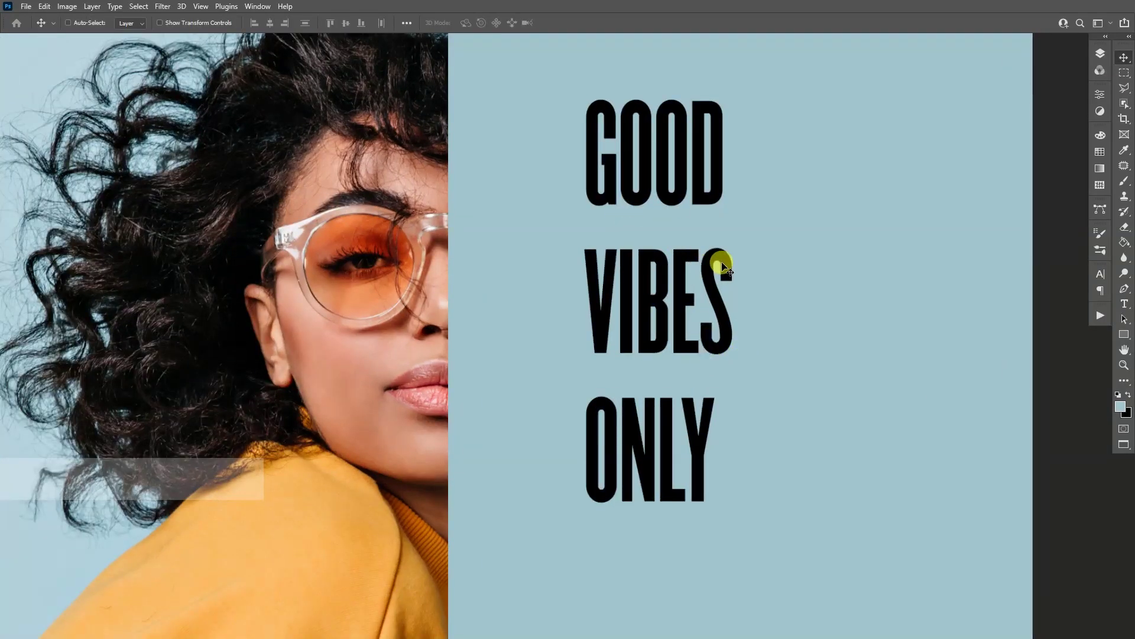
left_click(1101, 275)
left_click(1035, 305)
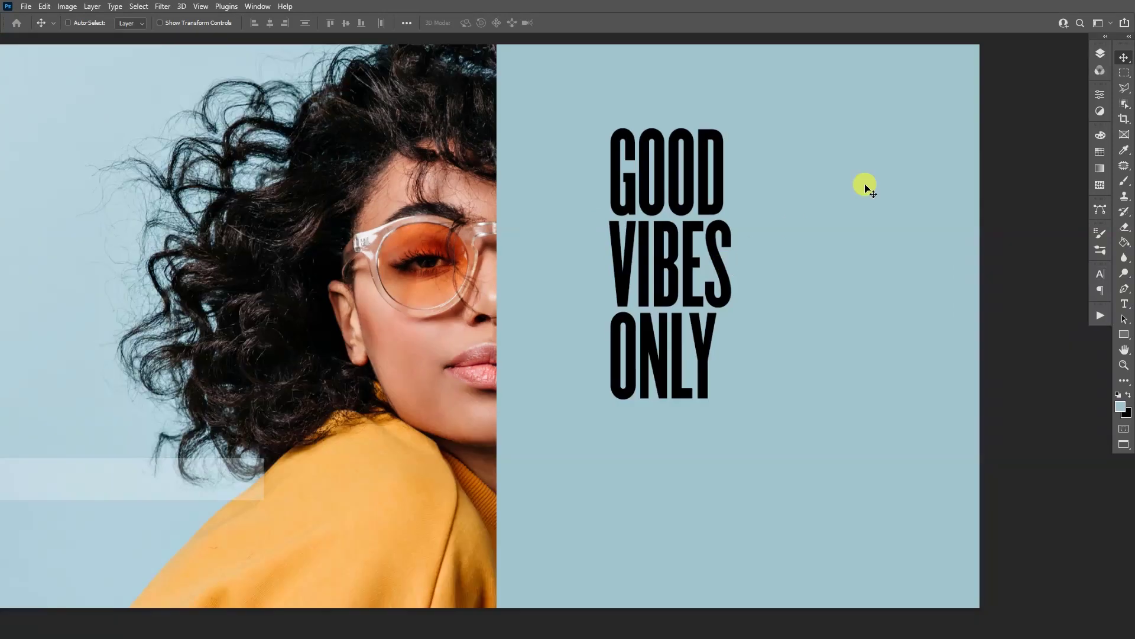
left_click(1101, 55)
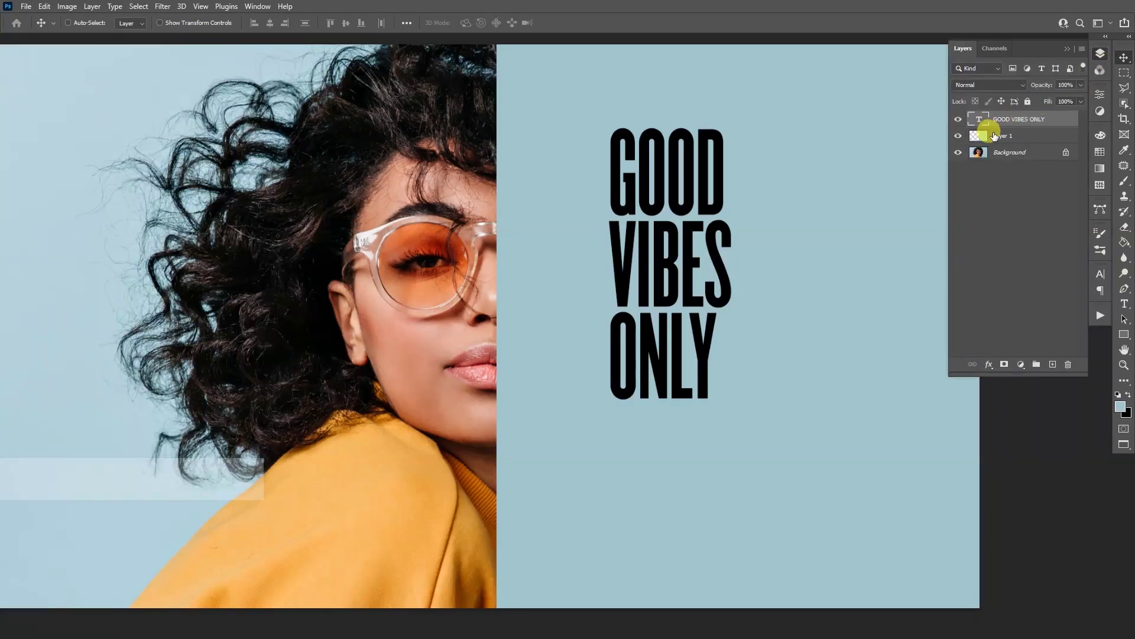
- Hide the blue layer, move the text onto the face, and start scaling it proportionally
left_click(959, 136)
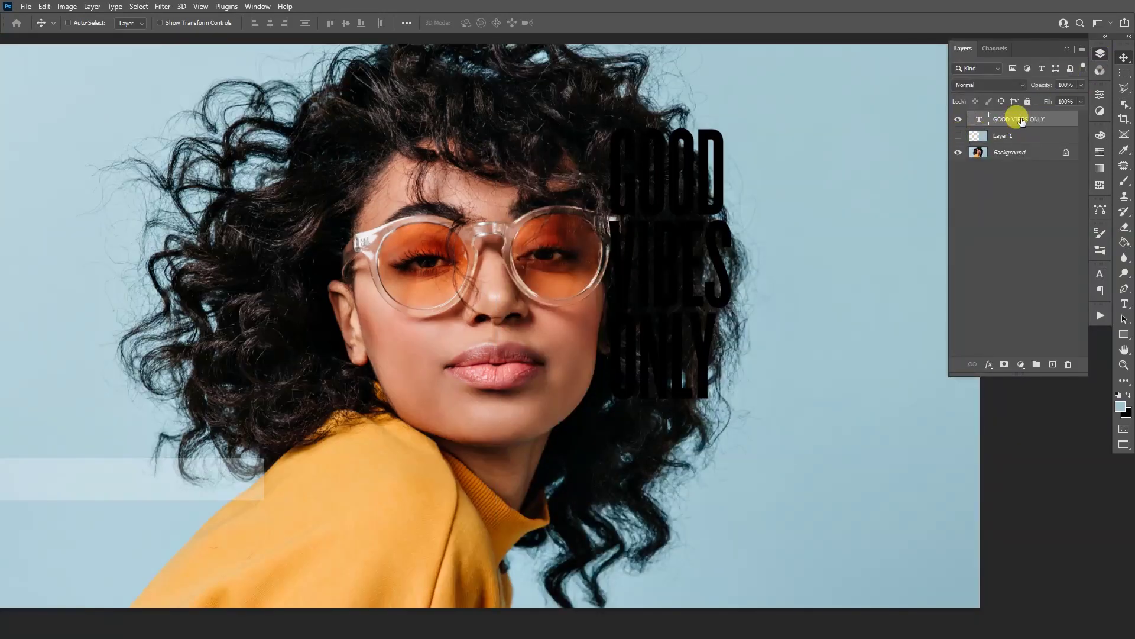
left_click_drag(680, 205, 570, 252)
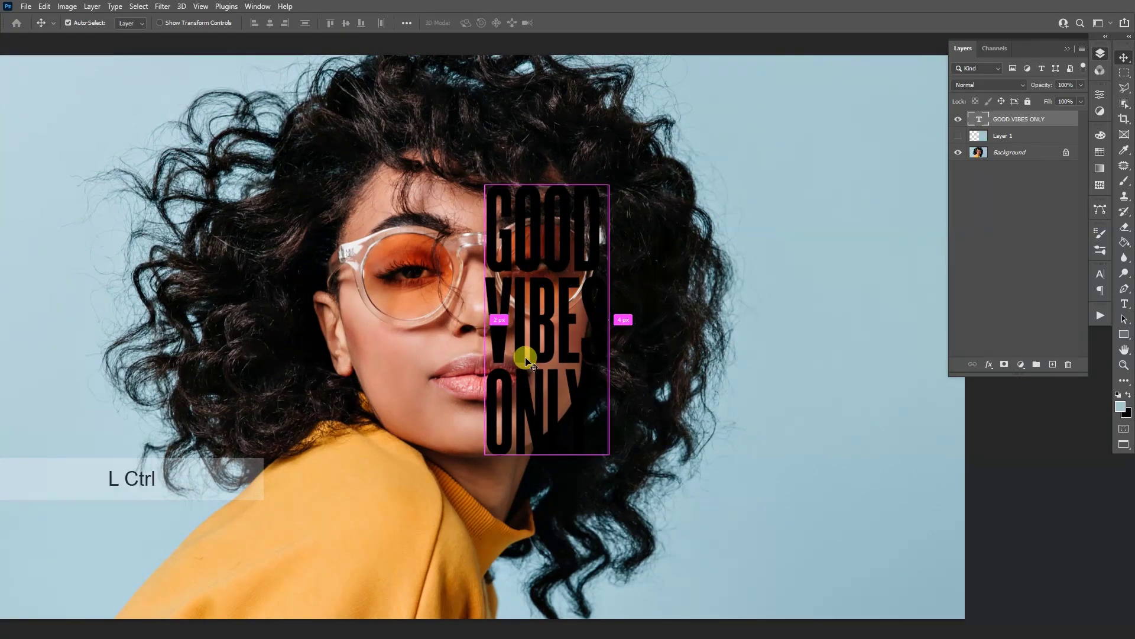
key("ctrl+t")
key("ctrl+0")
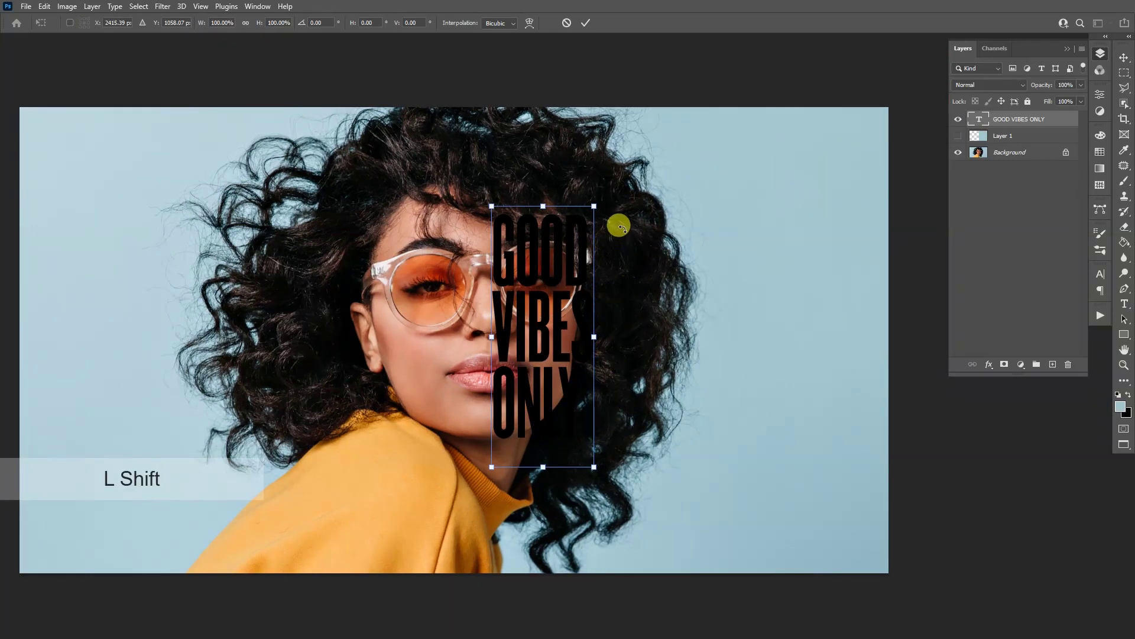
left_click_drag(594, 205, 629, 144)
scroll(629, 144, "up", 3)
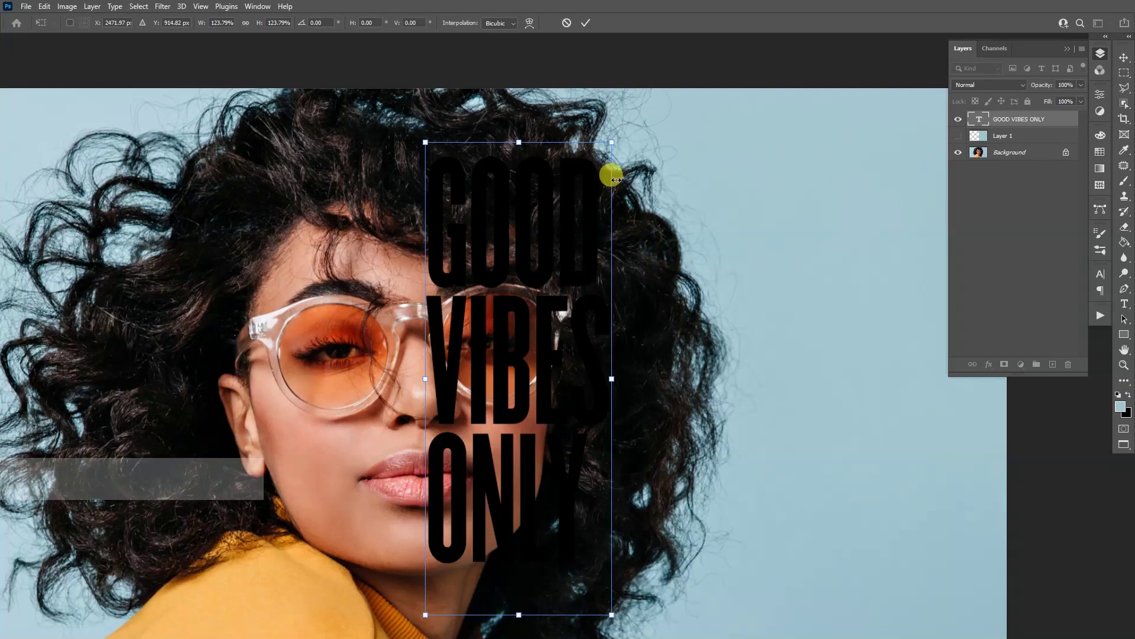
scroll(615, 225, "down", 3)
key("shift")
left_click_drag(617, 495, 647, 544)
- Settle the text at about 140% scale, then show the blue layer and hide the text
left_click_drag(633, 170, 656, 141)
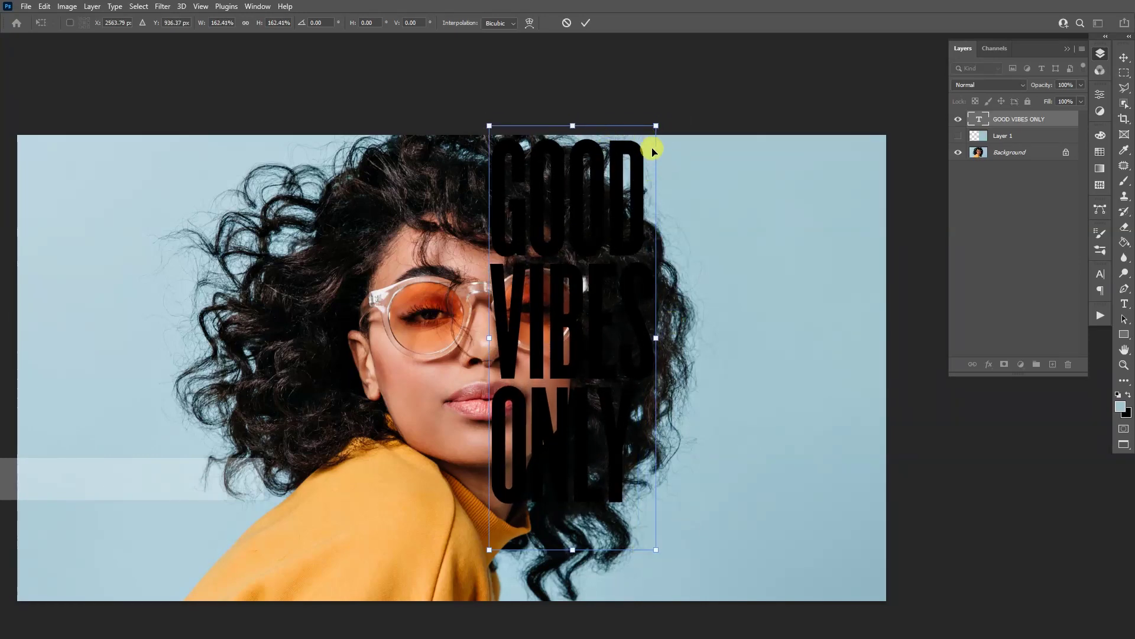
scroll(645, 149, "up", 2)
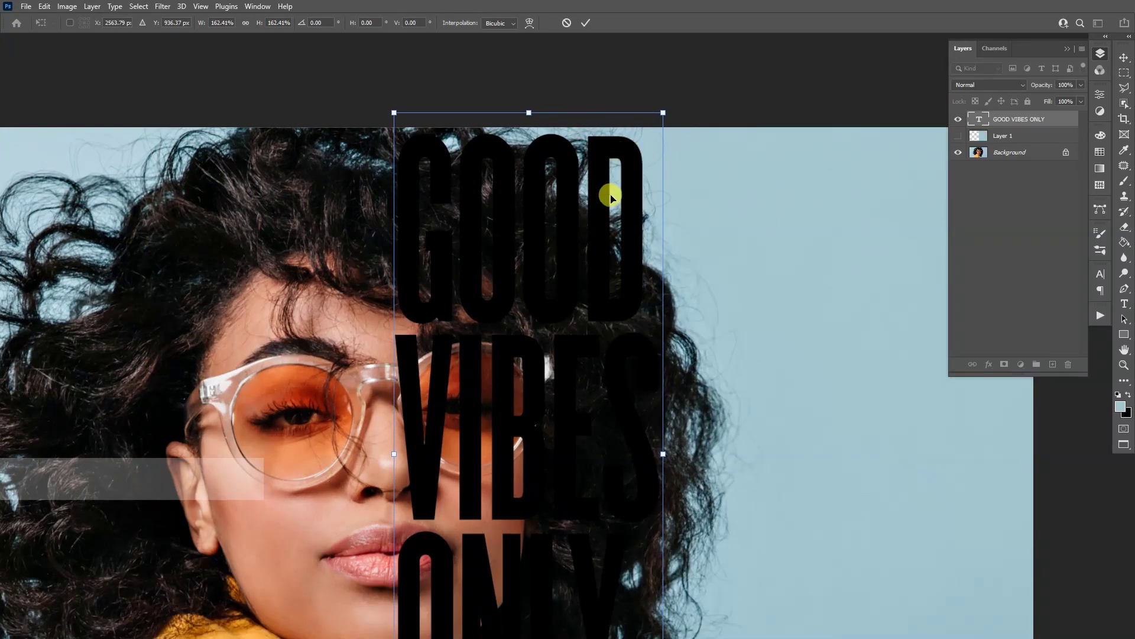
scroll(611, 197, "down", 3)
left_click_drag(643, 145, 624, 206)
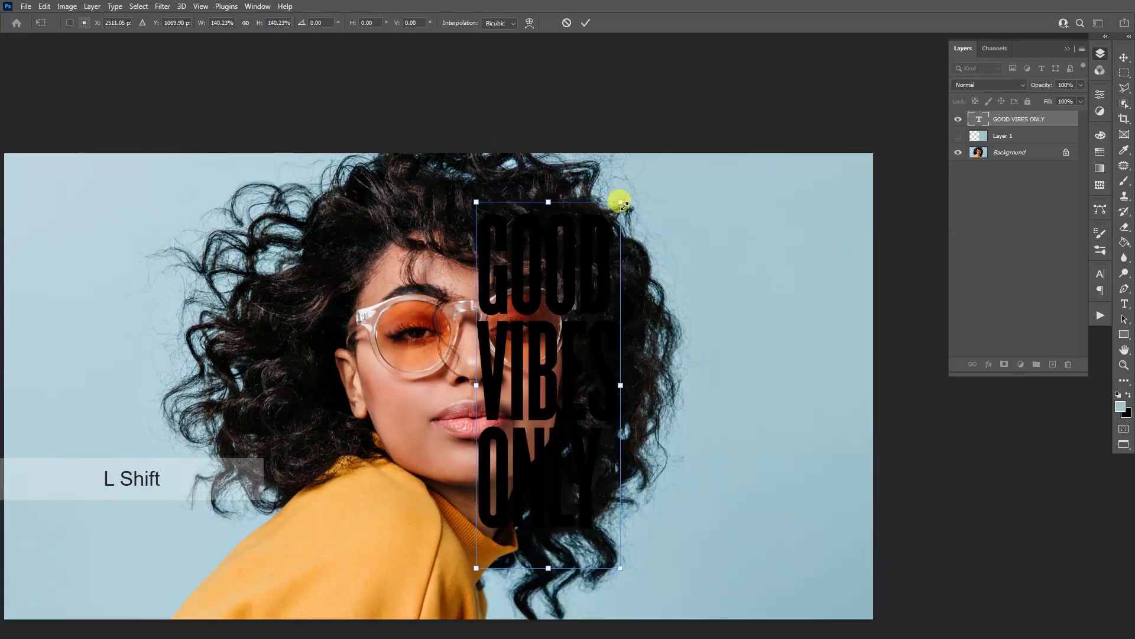
key("Return")
key("ctrl+0")
left_click(958, 136)
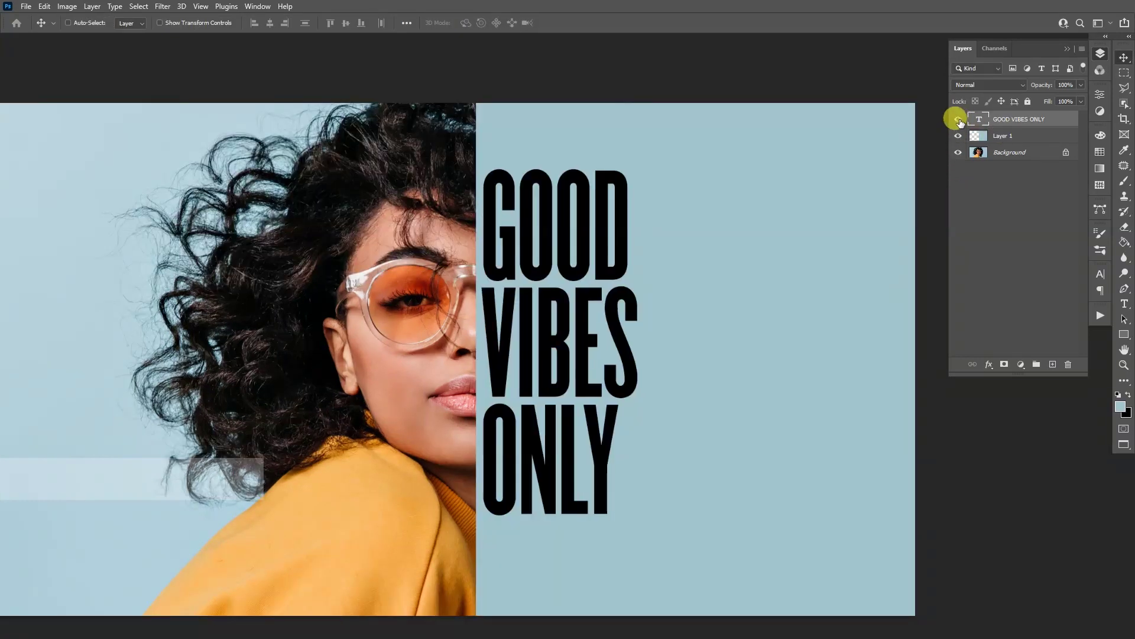
left_click(958, 120)
- Load the GOOD VIBES ONLY text outline as a selection from its layer thumbnail
left_click(1011, 138)
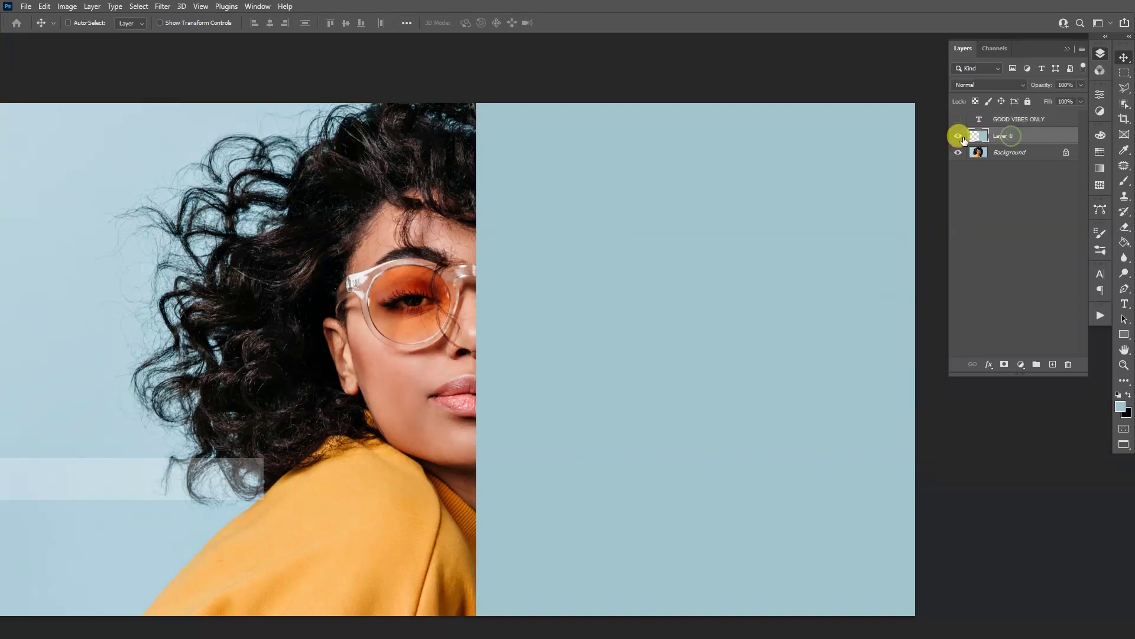
key("space")
left_click_drag(656, 314, 694, 302)
key("ctrl")
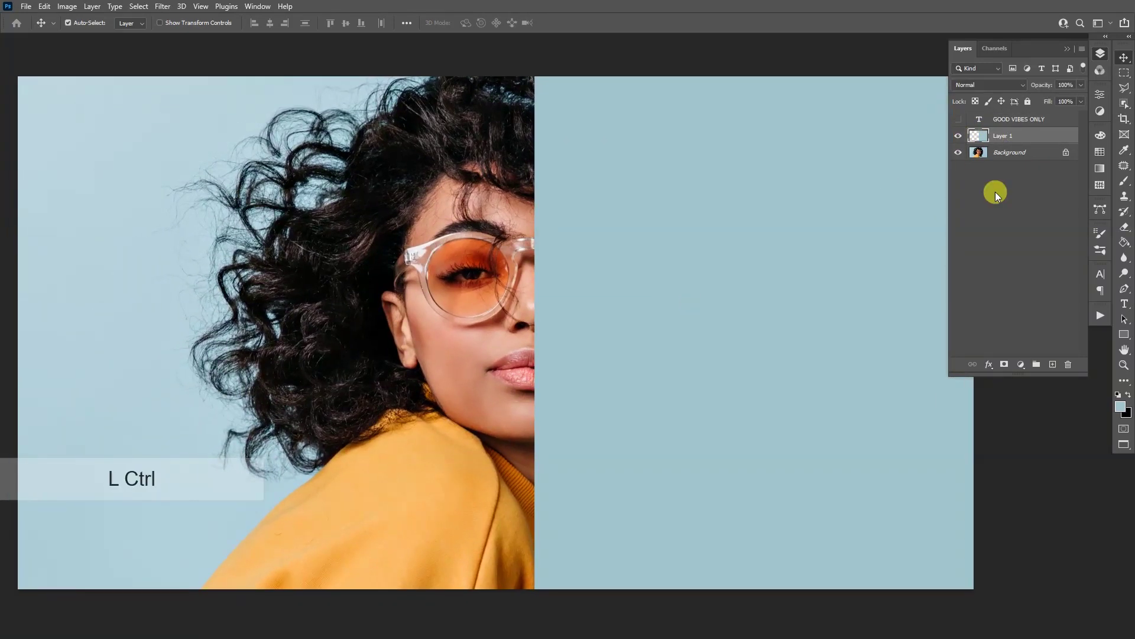
left_click_drag(986, 130, 982, 122)
left_click(980, 119, "ctrl")
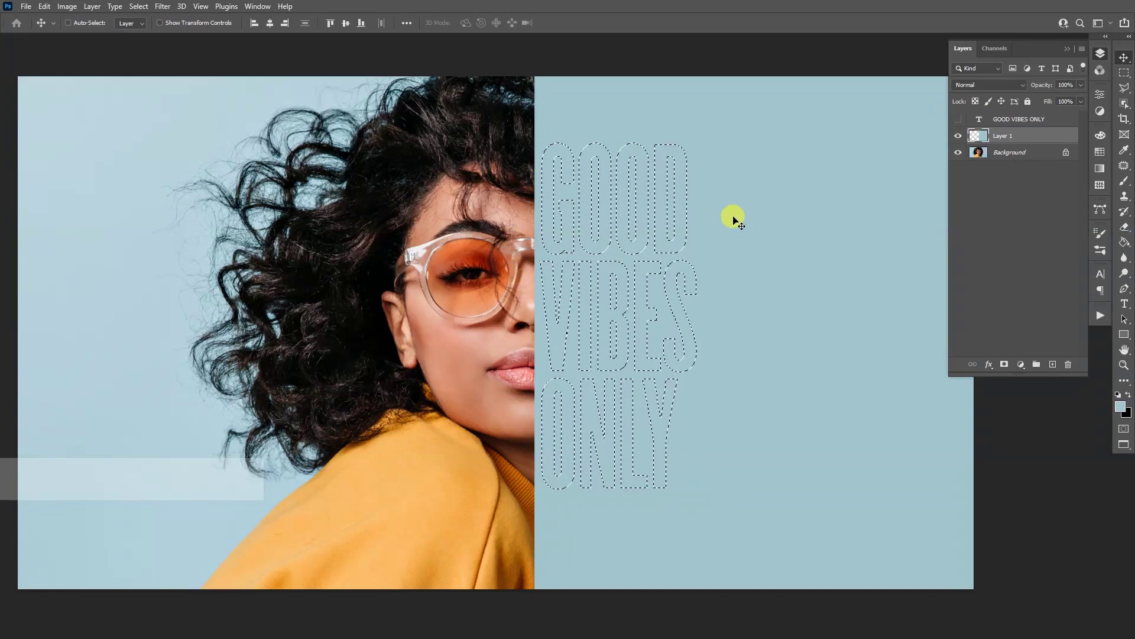
- Invert the selection with Select > Inverse and add a layer mask to Layer 1
left_click(141, 7)
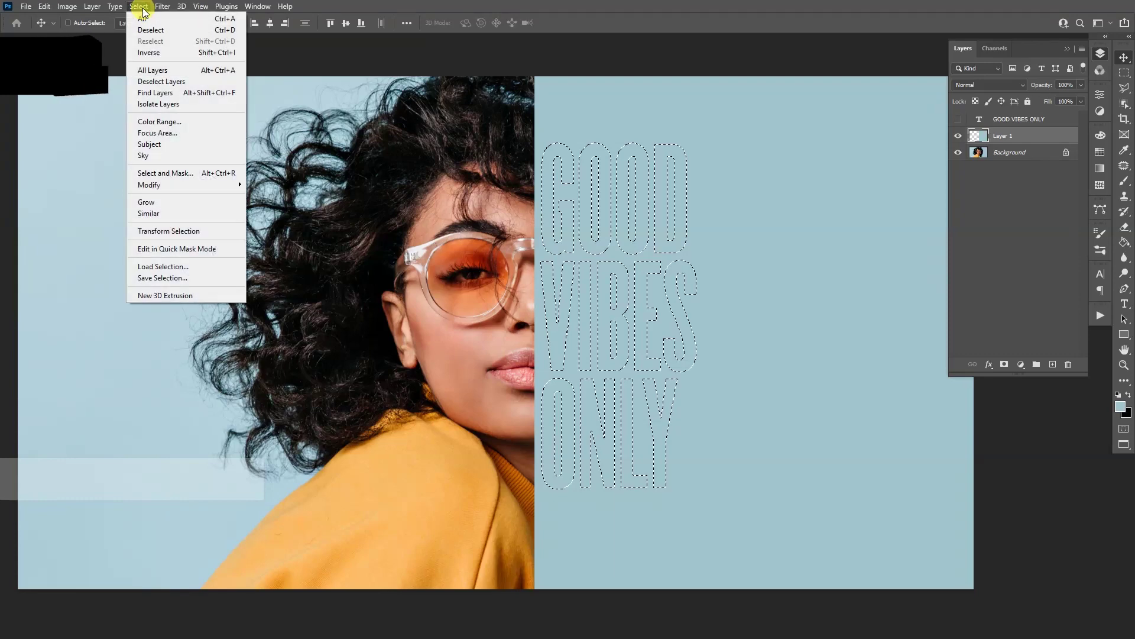
left_click(151, 52)
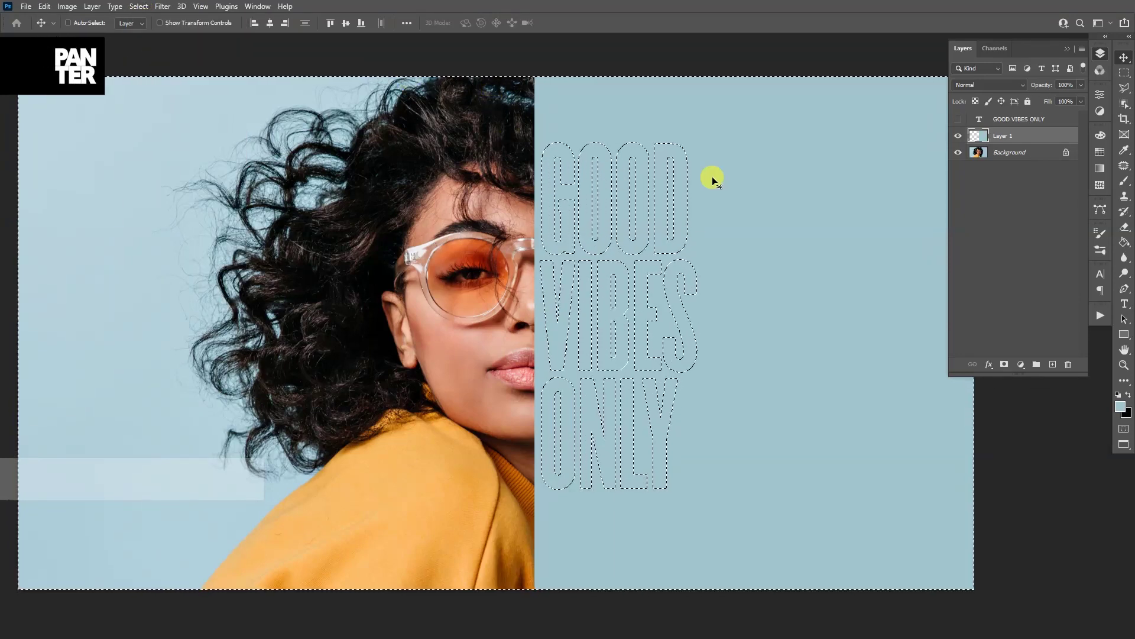
left_click(996, 137)
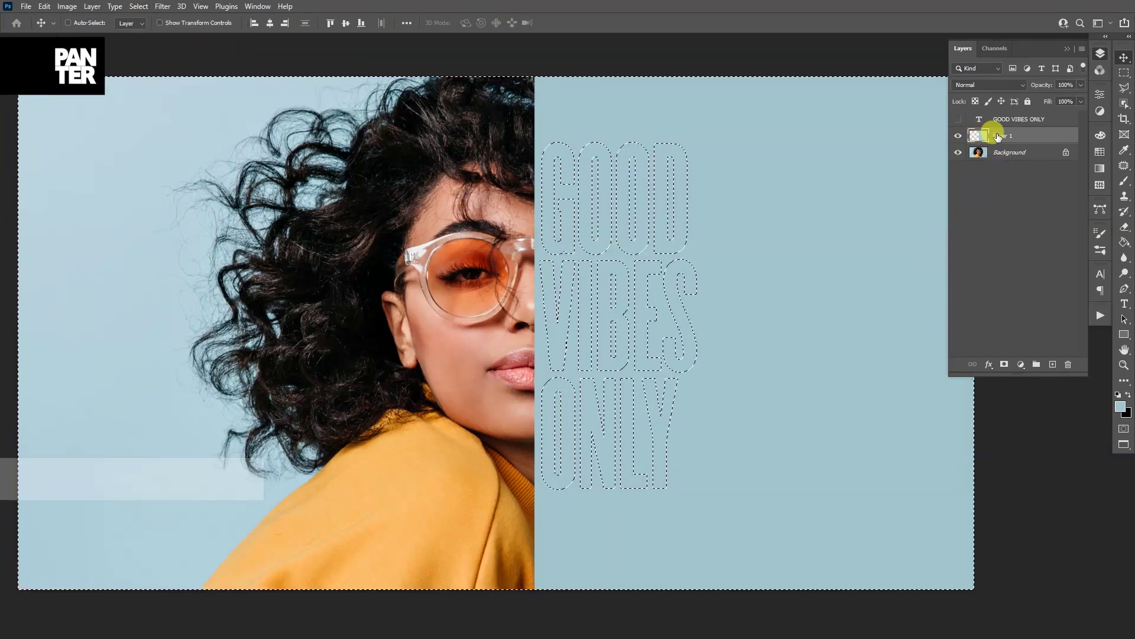
left_click(1004, 364)
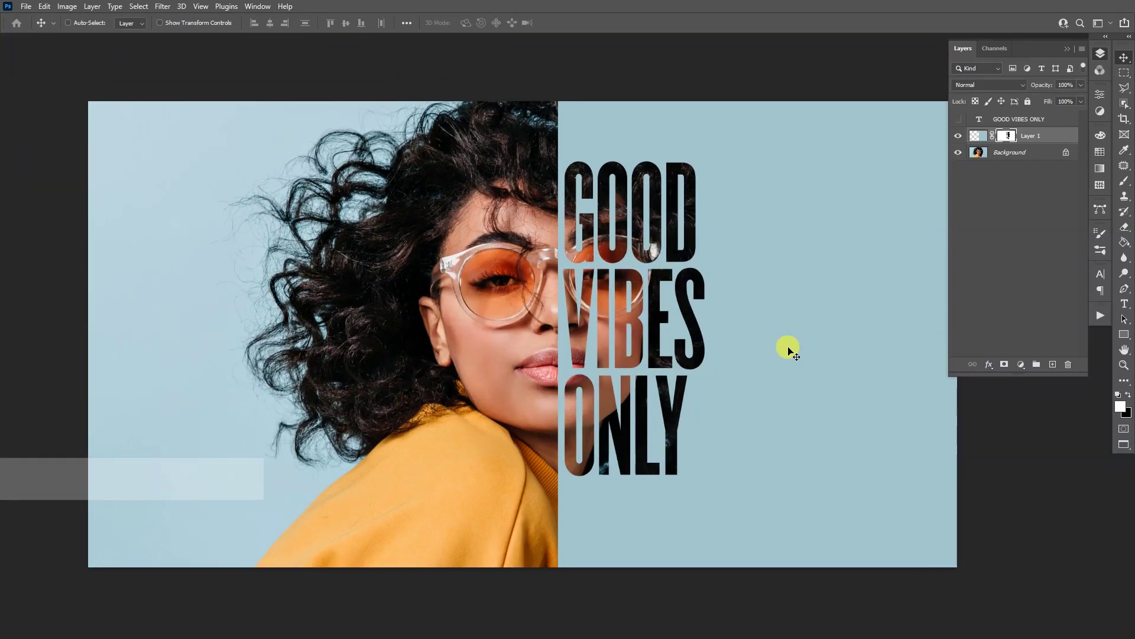
- Add Layer 2 and fill a tall rectangle covering the lettering with black
left_click(1056, 359)
key("space")
left_click_drag(912, 362, 790, 333)
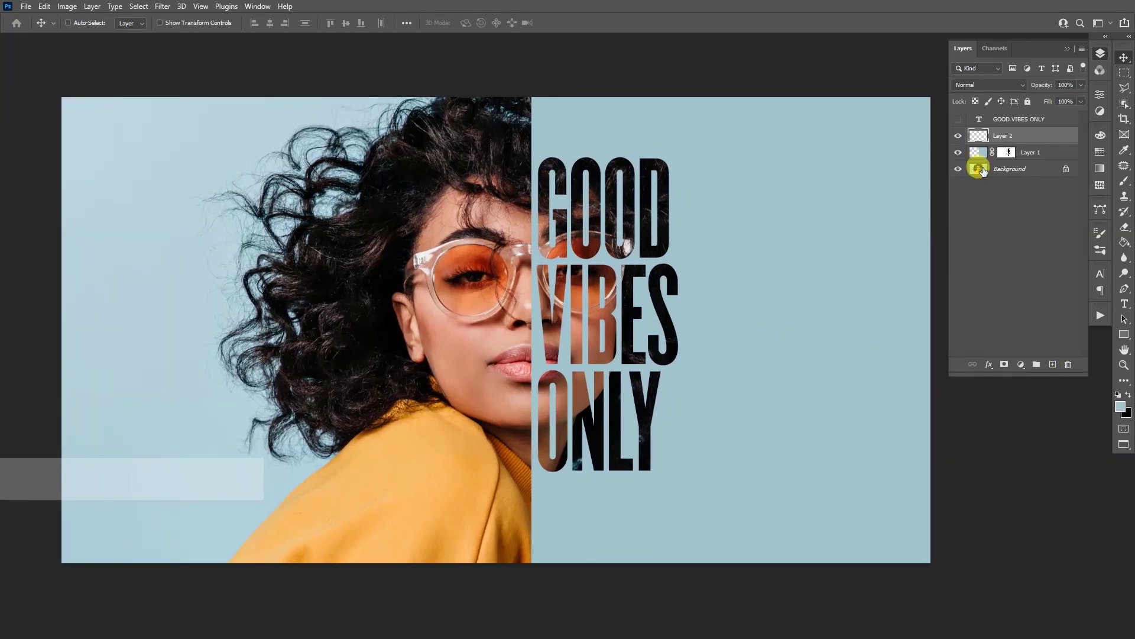
left_click(1123, 78)
left_click_drag(784, 111, 535, 515)
left_click(1125, 242)
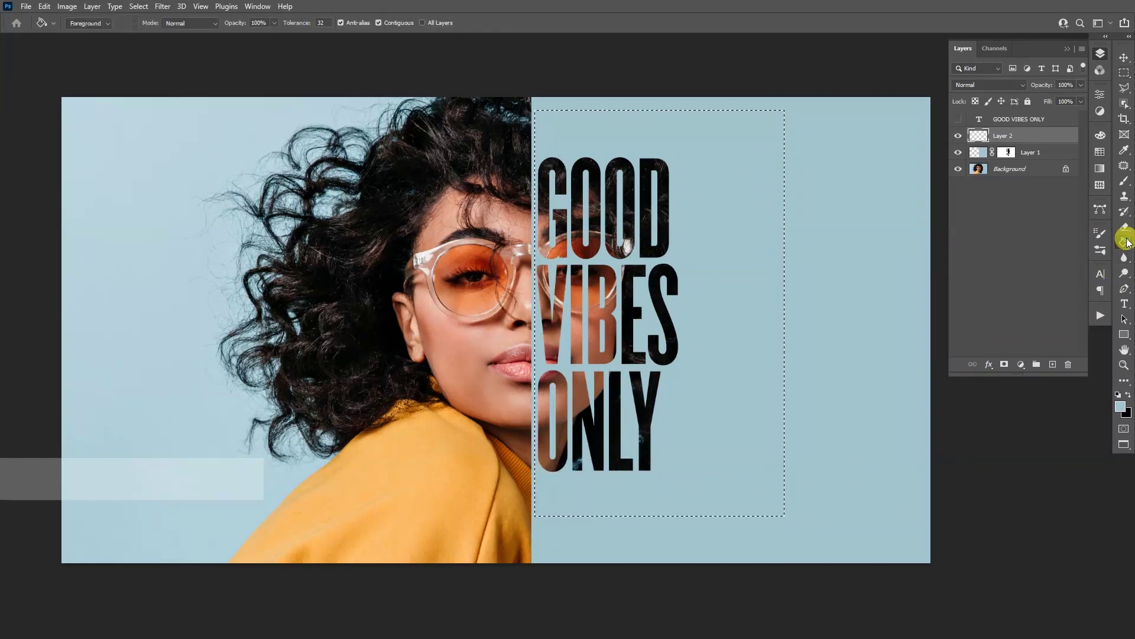
left_click(686, 287)
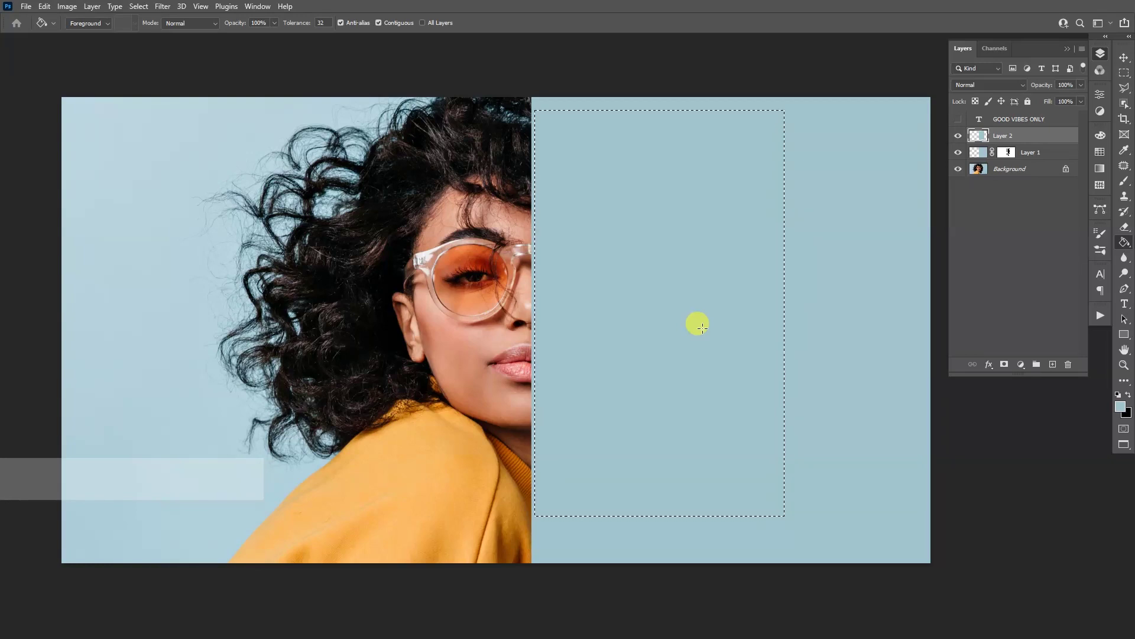
key("ctrl+z")
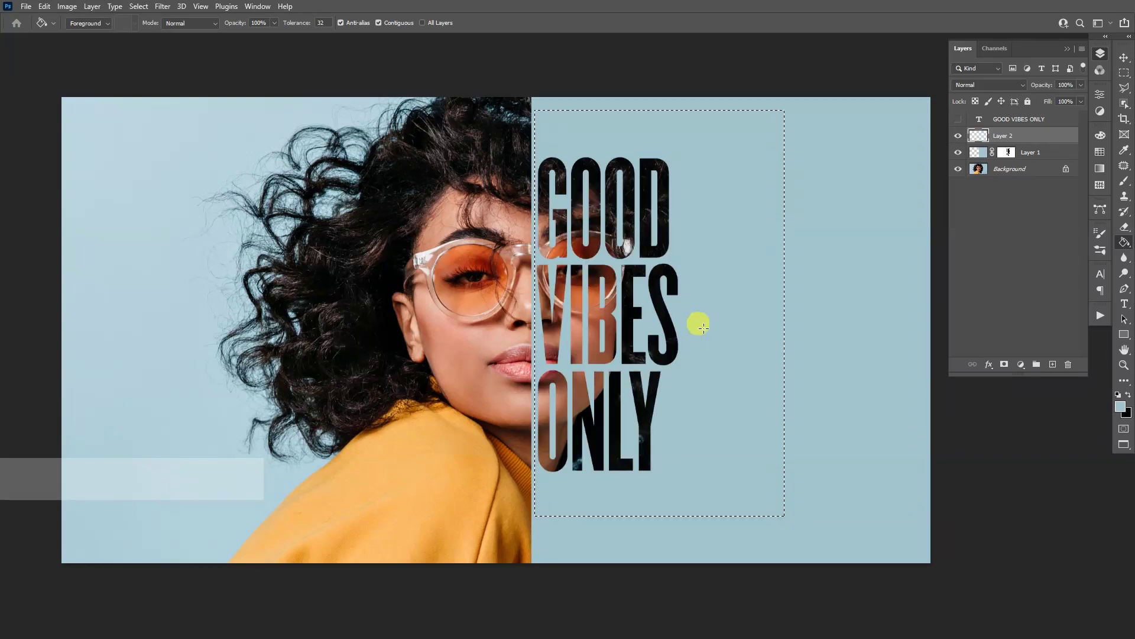
left_click(1128, 394)
left_click(653, 320)
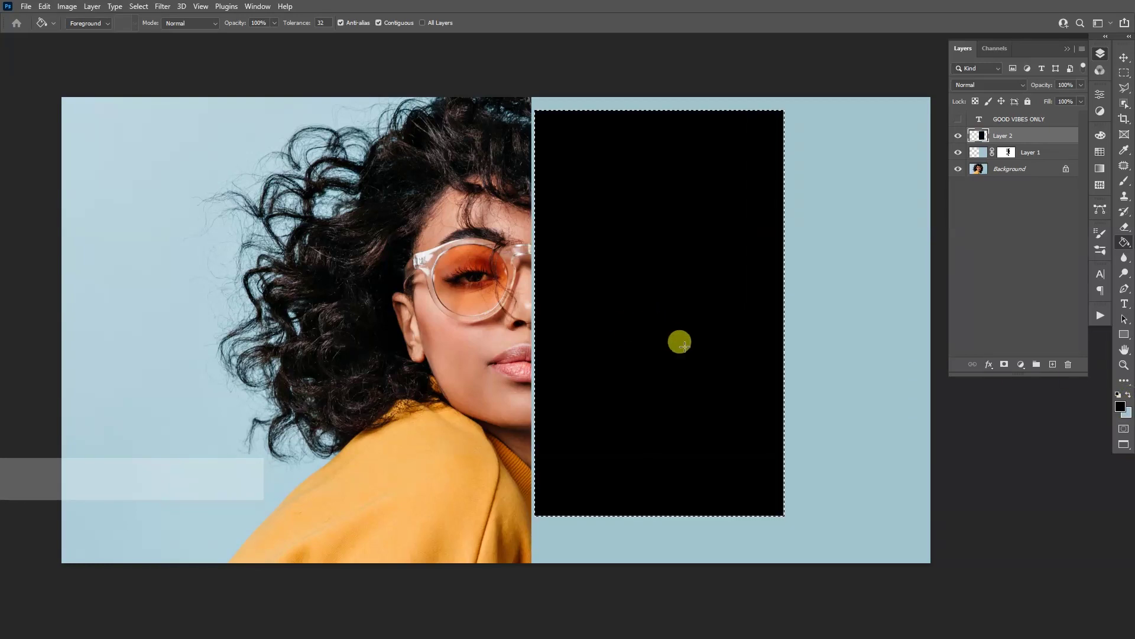
- Deselect, move Layer 2 below Layer 1, and set its opacity to 25%
key("ctrl+d")
key("v")
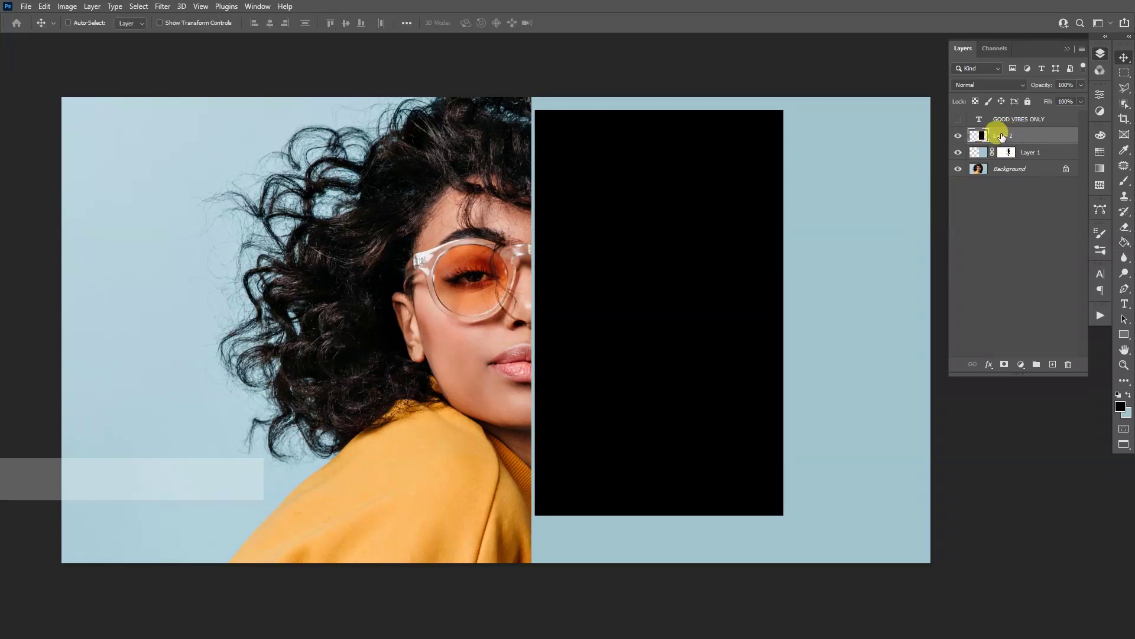
left_click_drag(1018, 137, 1008, 157)
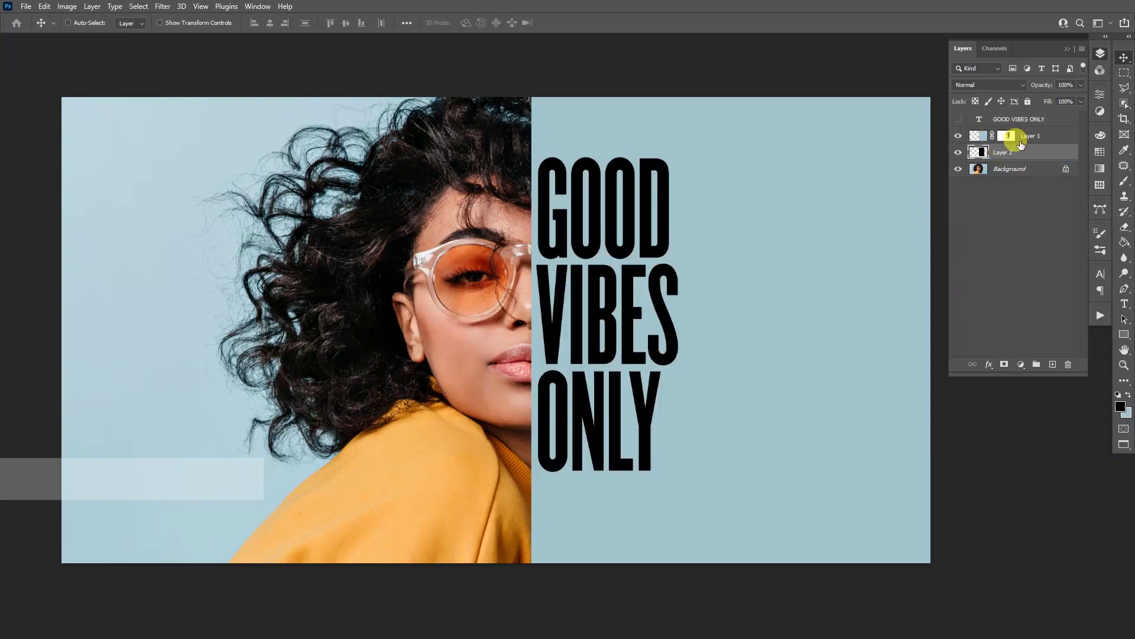
left_click(1081, 86)
left_click_drag(1082, 96, 1032, 99)
scroll(713, 246, "down", 2)
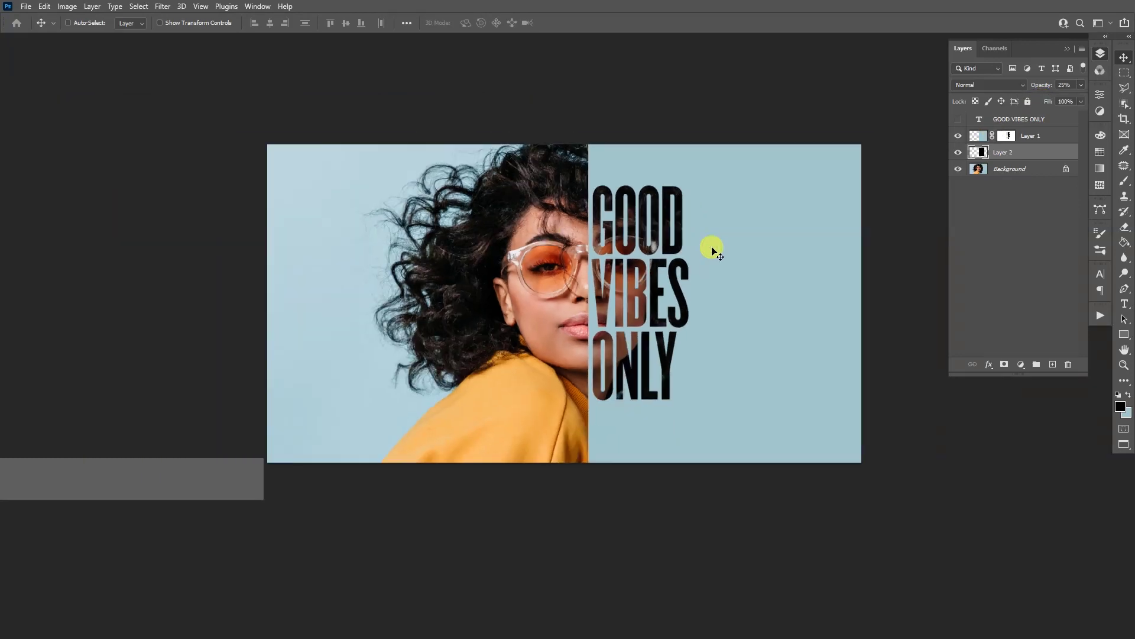
- Fit the composite to the screen with Ctrl+0 and collapse the Layers panel
key("ctrl+0")
left_click(1068, 48)
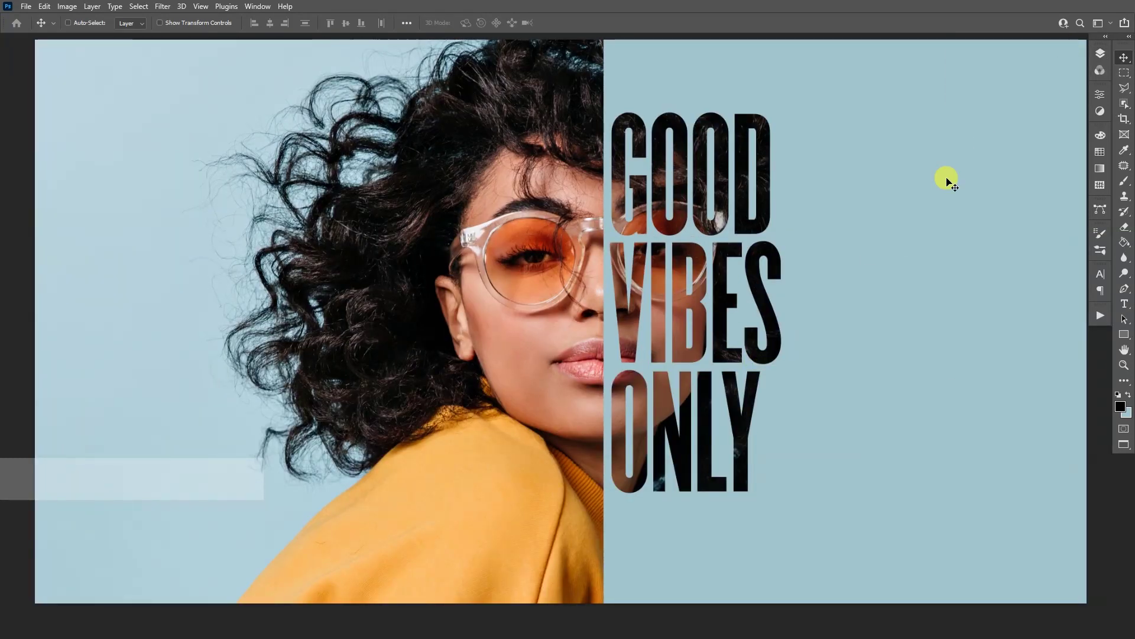